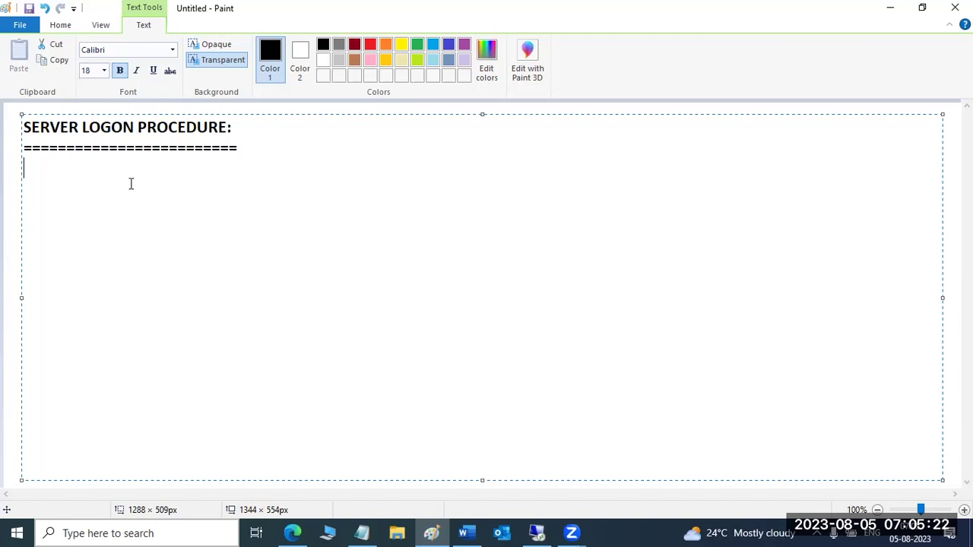
Step: Type 'MSTSC -->' on a new line under the SERVER LOGON PROCEDURE: heading's underline
type("MSTSC -")
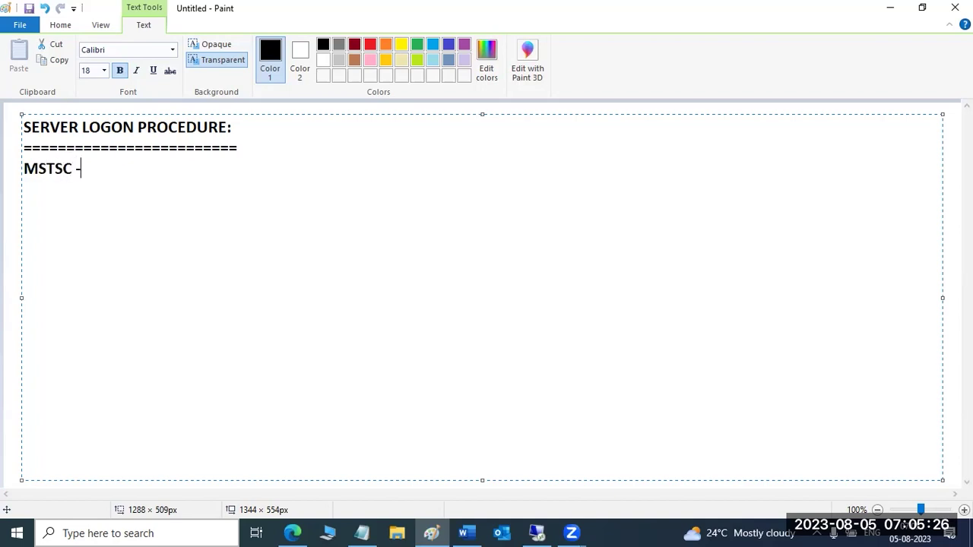
type("->")
Step: Launch mstsc from the Run prompt, then close the Remote Desktop Connection window
key("super+r")
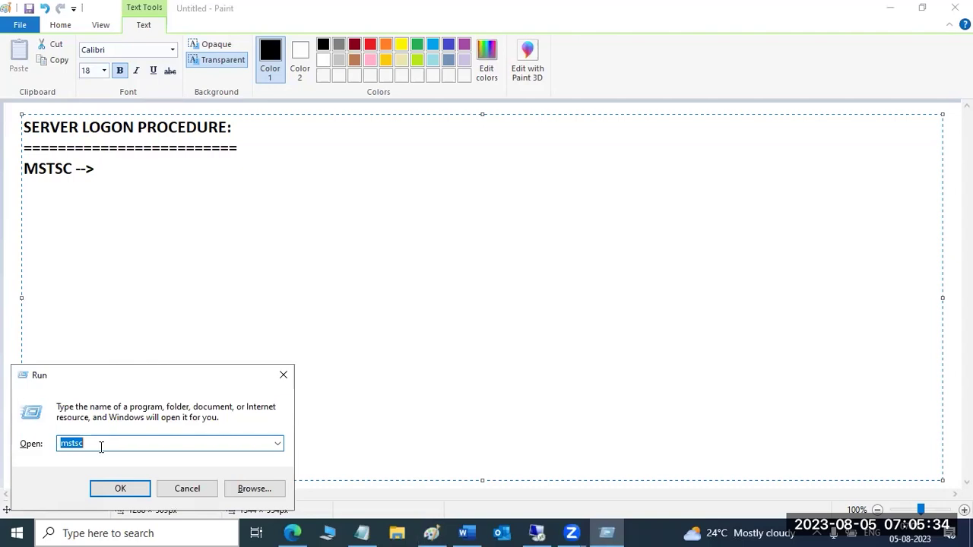
left_click_drag(89, 377, 246, 166)
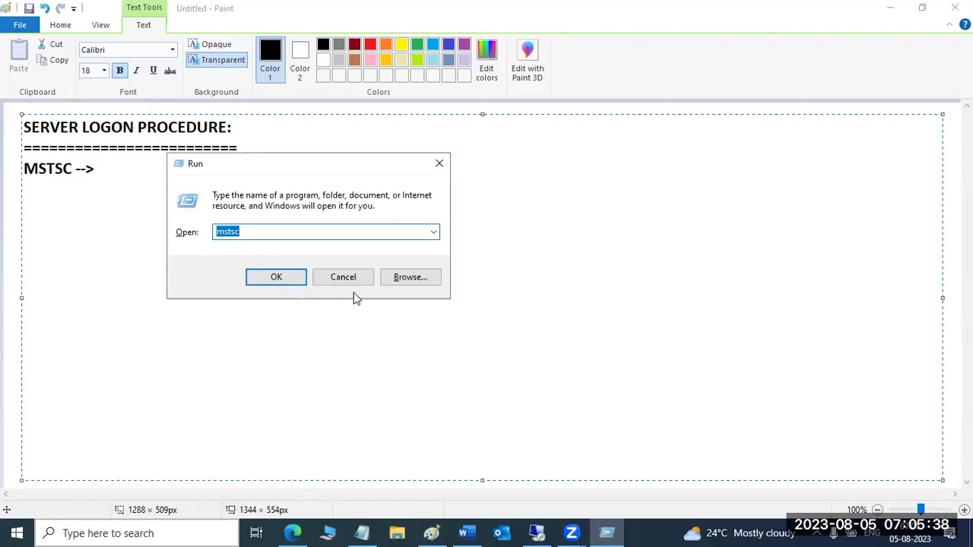
left_click(267, 279)
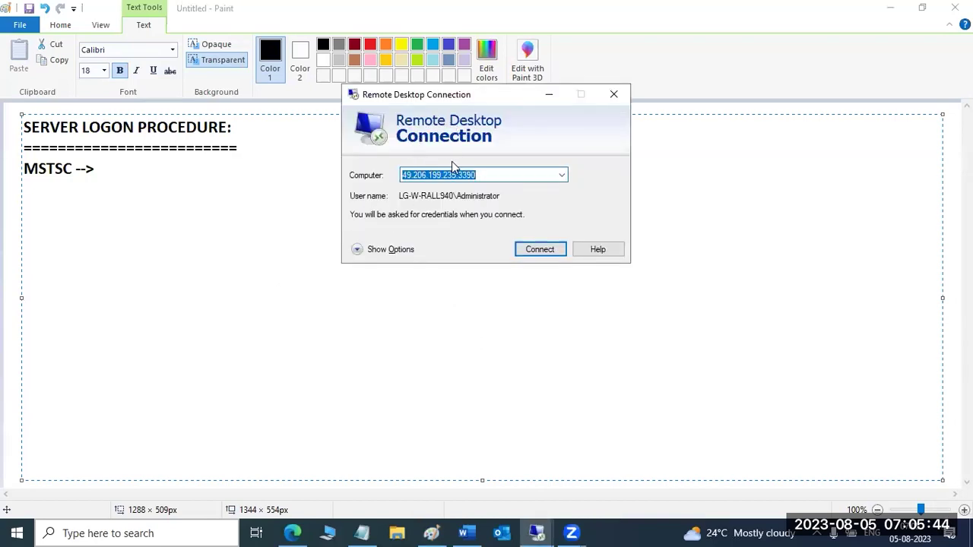
left_click(613, 94)
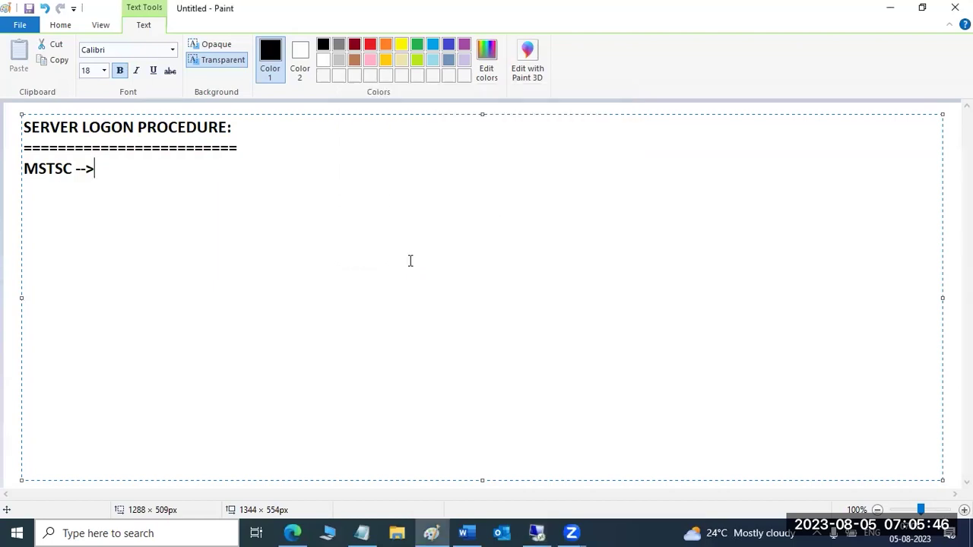
Step: Reopen Remote Desktop Connection from search and copy its address 49.206.199.235:3390
left_click(168, 528)
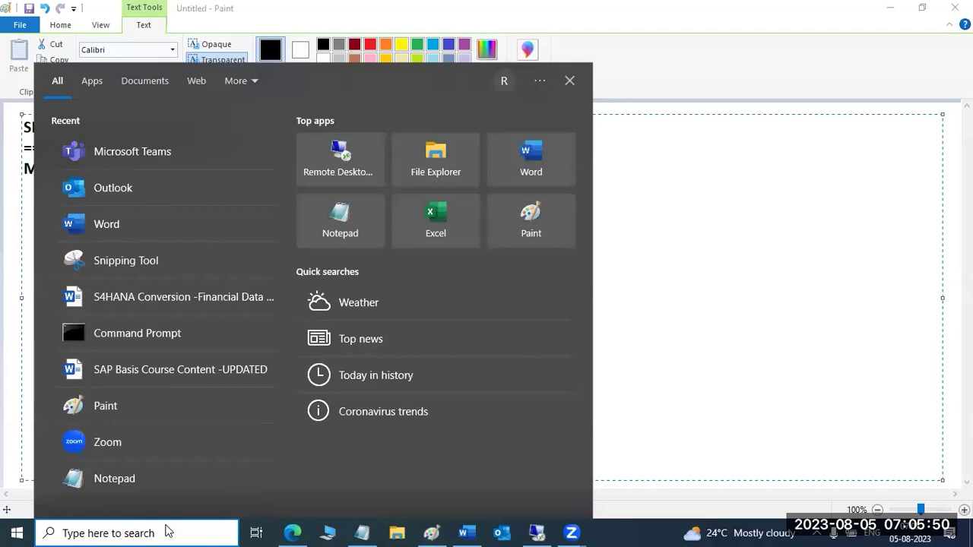
type("remo")
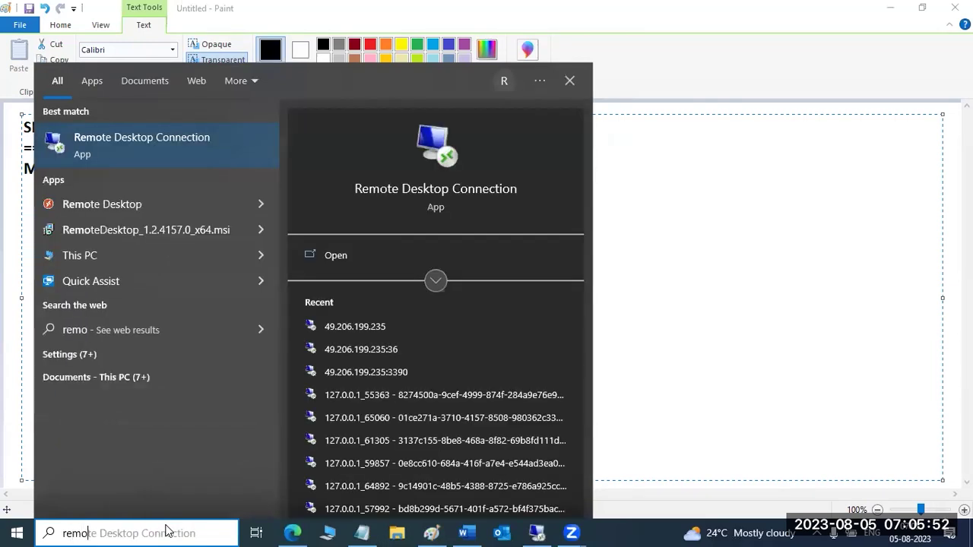
left_click(174, 136)
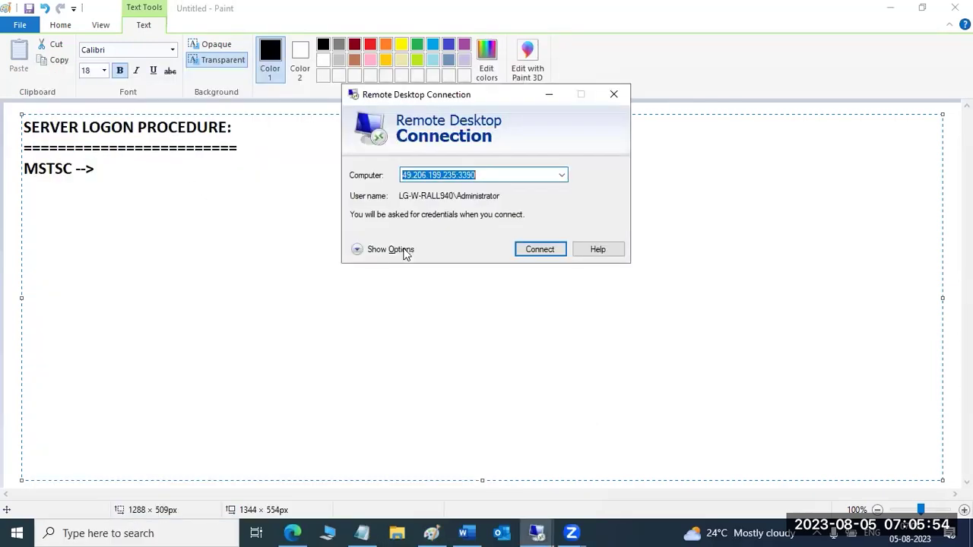
left_click_drag(487, 174, 400, 179)
key("ctrl+c")
left_click(138, 178)
type("Se")
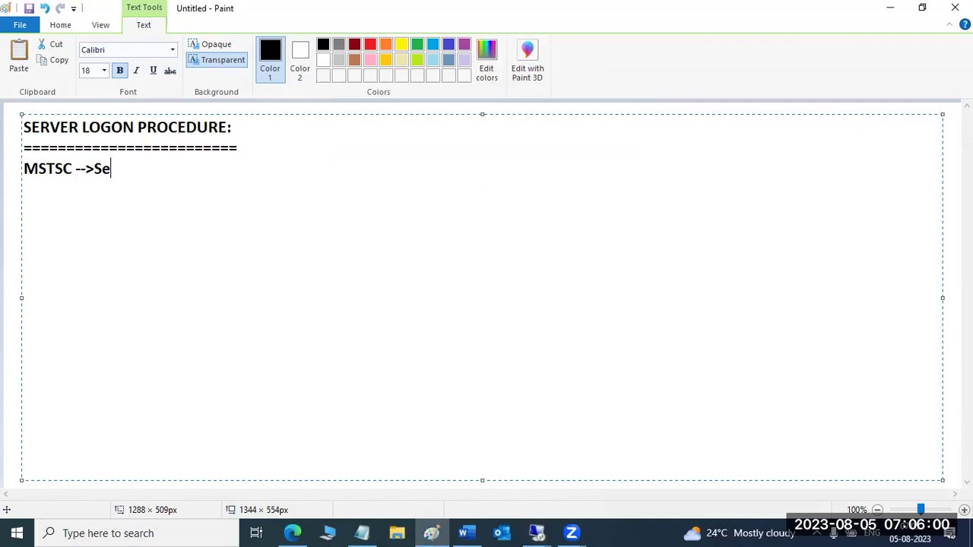
type("rver IP :")
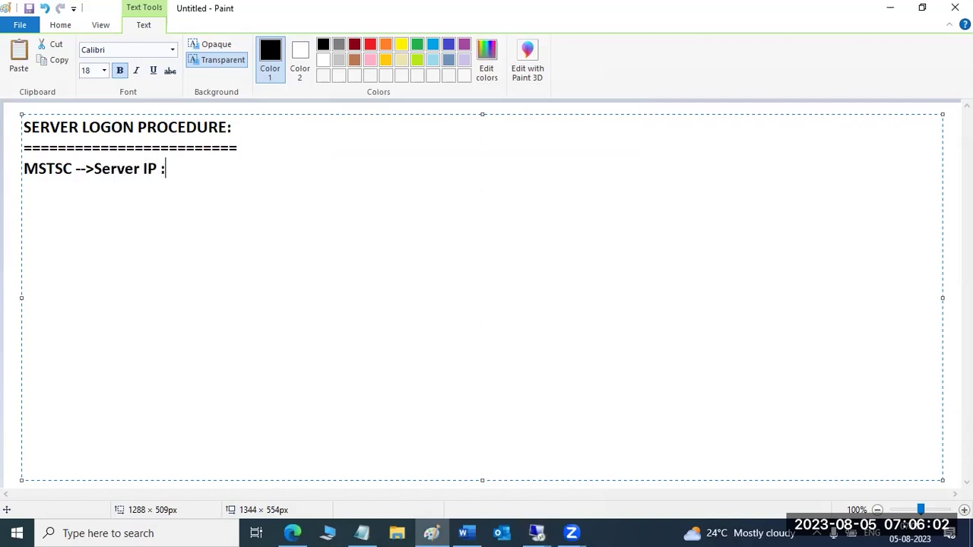
key("ctrl+v")
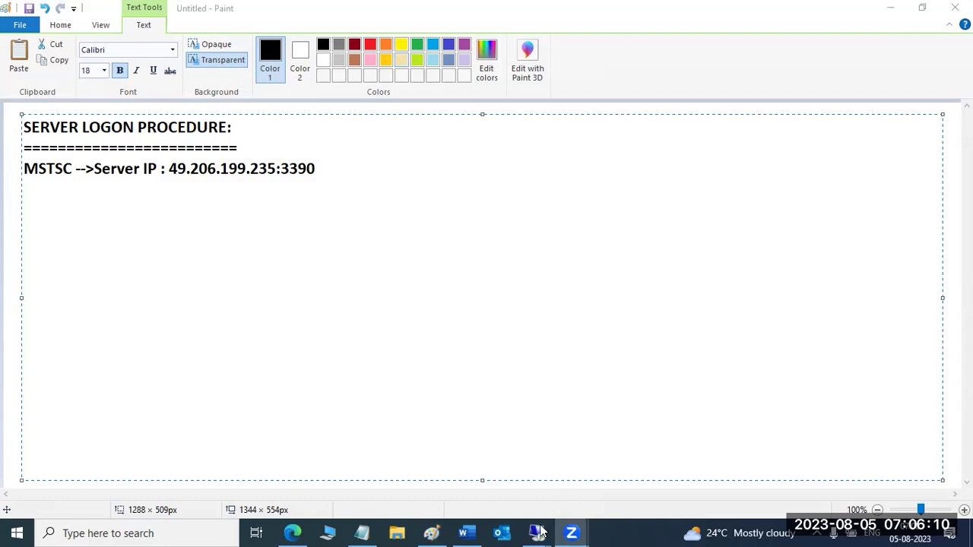
Step: Connect to 49.206.199.235 with the administrator password, accepting the certificate warning
mouse_move(537, 533)
left_click(608, 463)
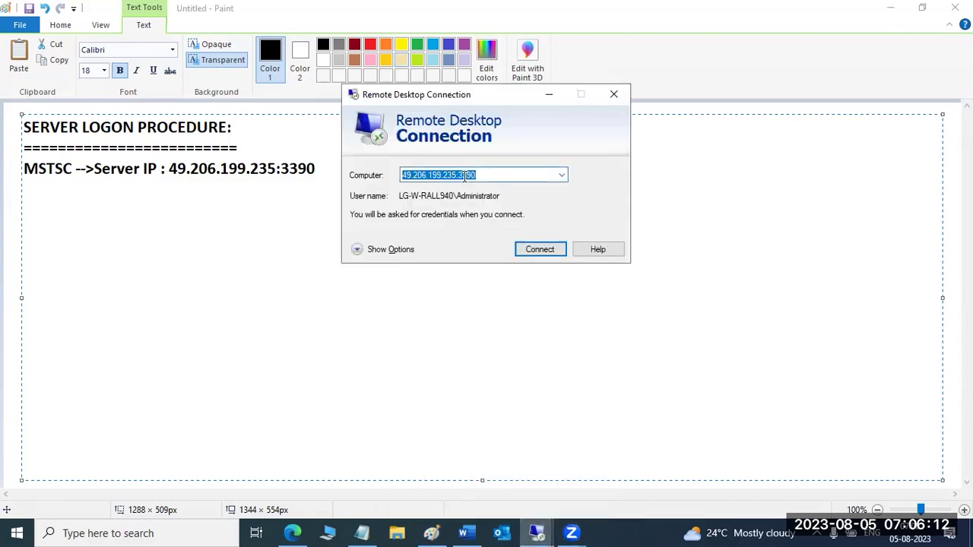
left_click(501, 175)
left_click(536, 251)
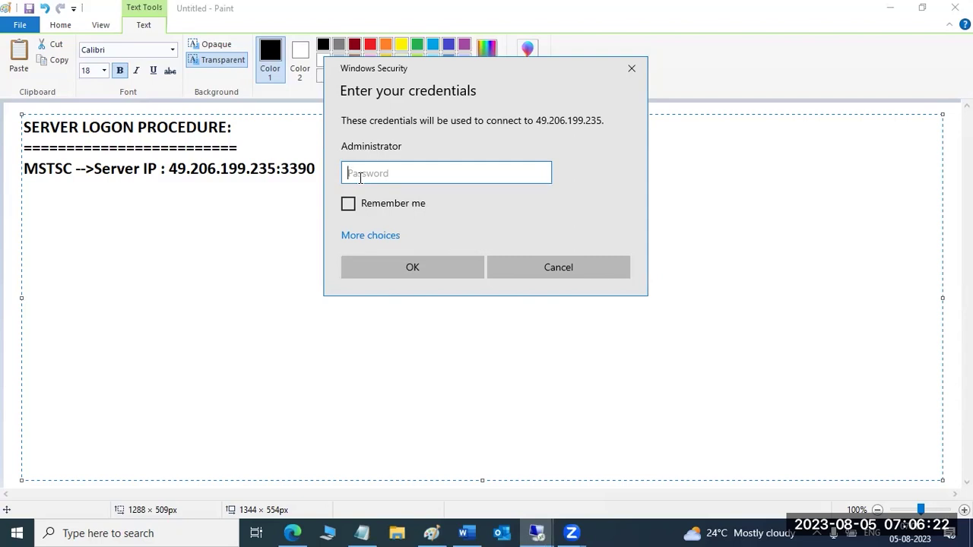
type("**********")
left_click(397, 267)
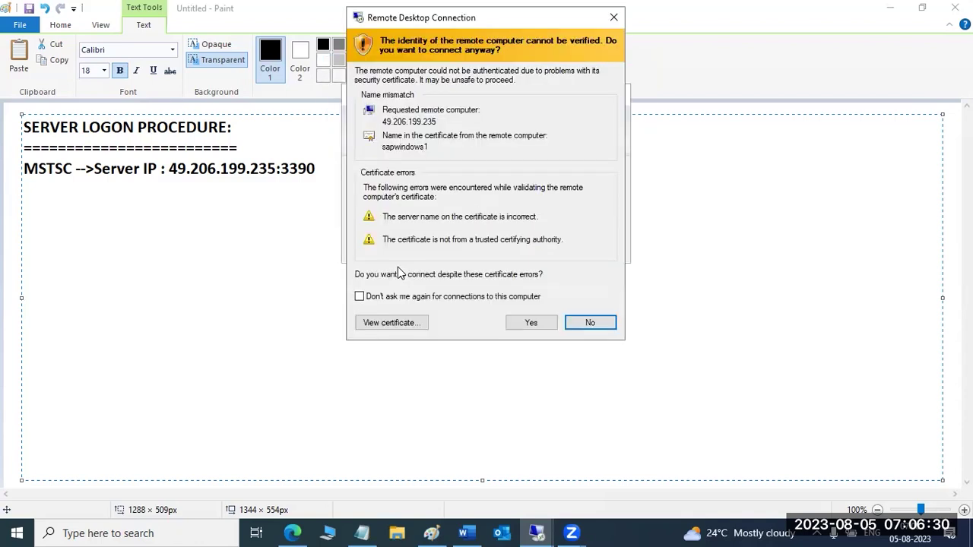
left_click(530, 323)
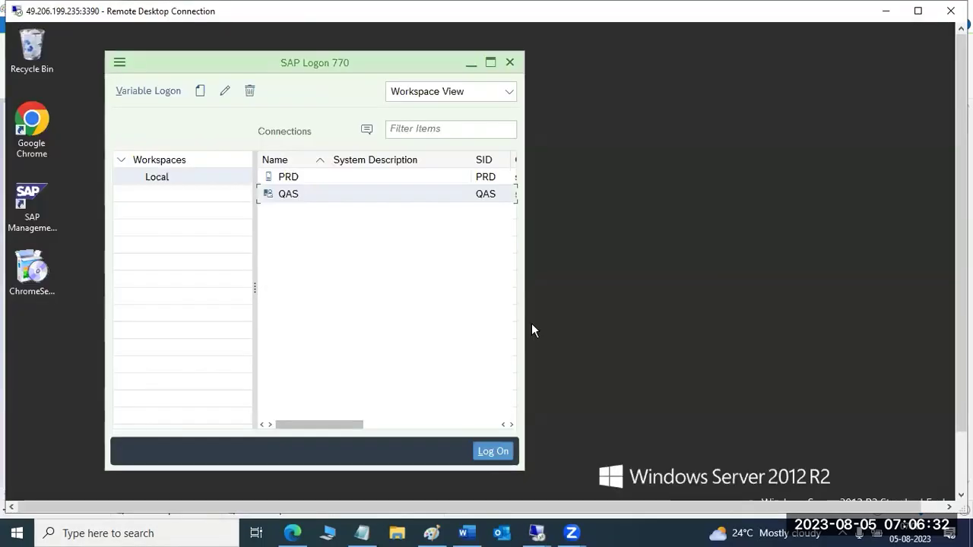
Step: Close the SAP Logon 770 window and make the remote session full screen
left_click_drag(275, 64, 282, 96)
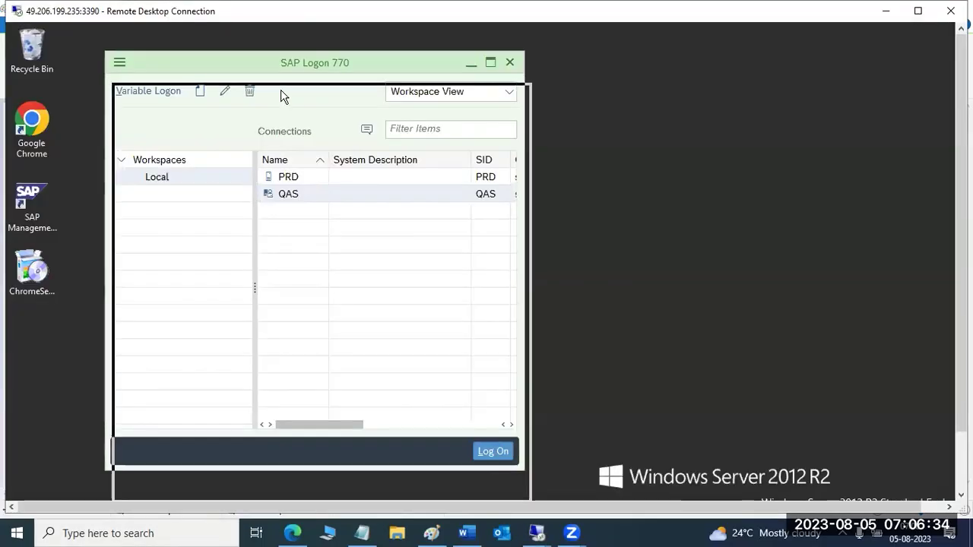
left_click(516, 97)
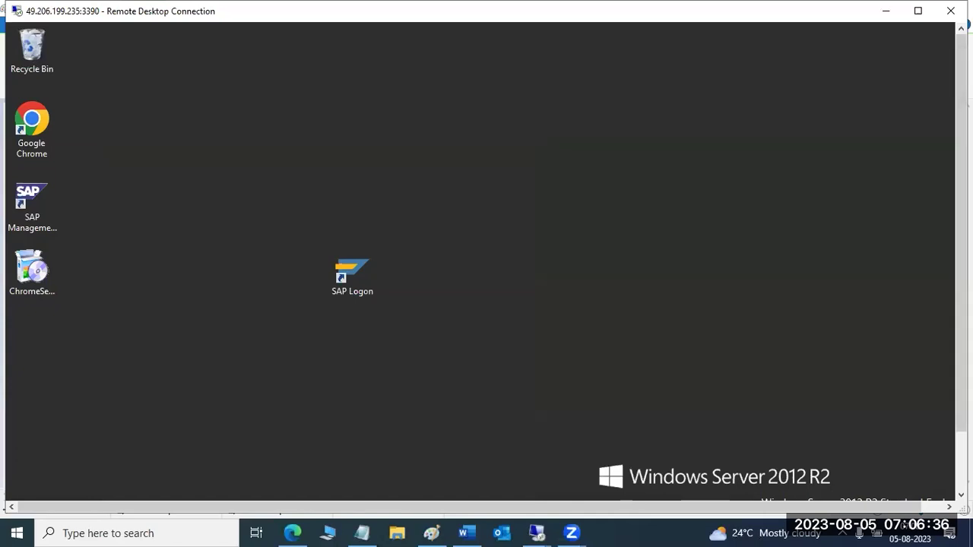
left_click(917, 10)
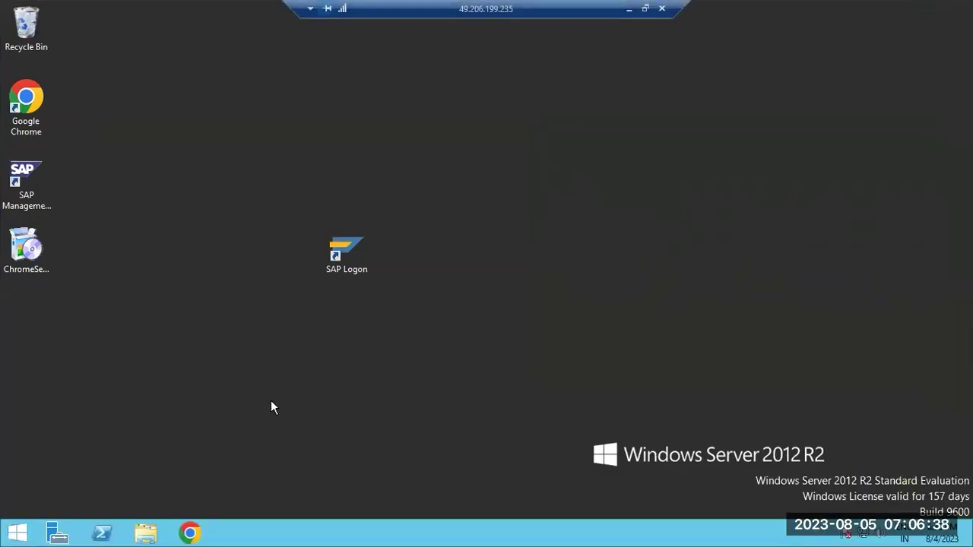
Step: Refresh the remote desktop, empty the Recycle Bin's 7 items, and rearrange the SAP Logon and Chrome shortcuts
right_click(195, 133)
left_click(226, 176)
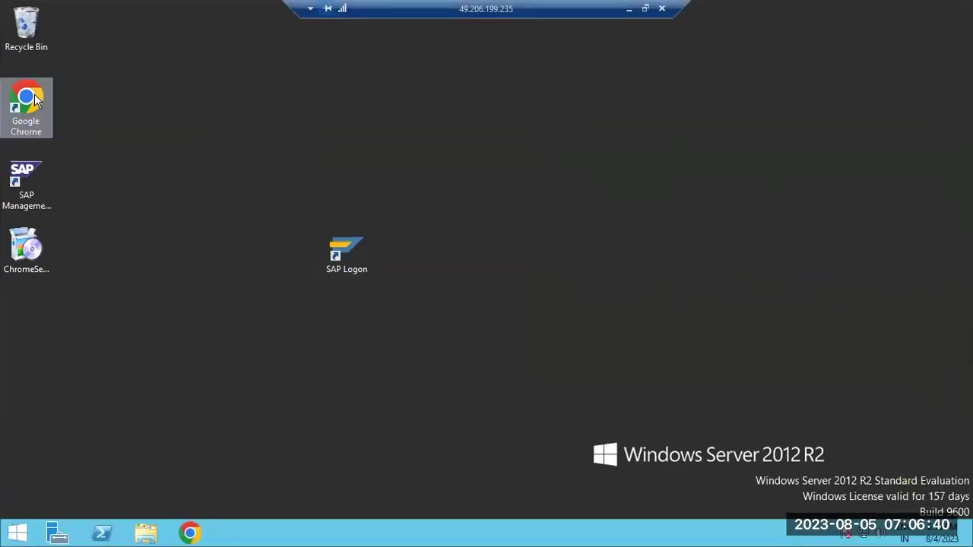
right_click(31, 35)
left_click(73, 61)
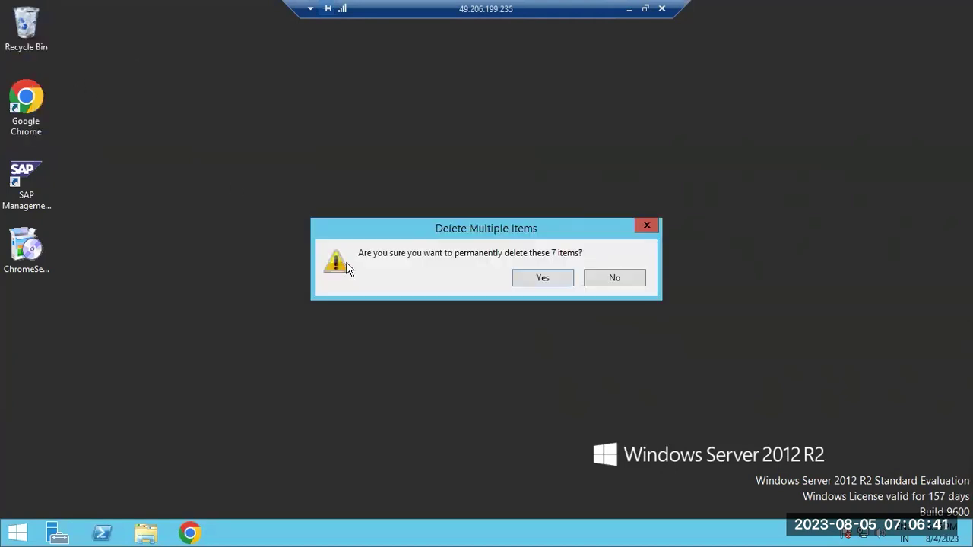
left_click(534, 277)
left_click_drag(348, 254, 585, 191)
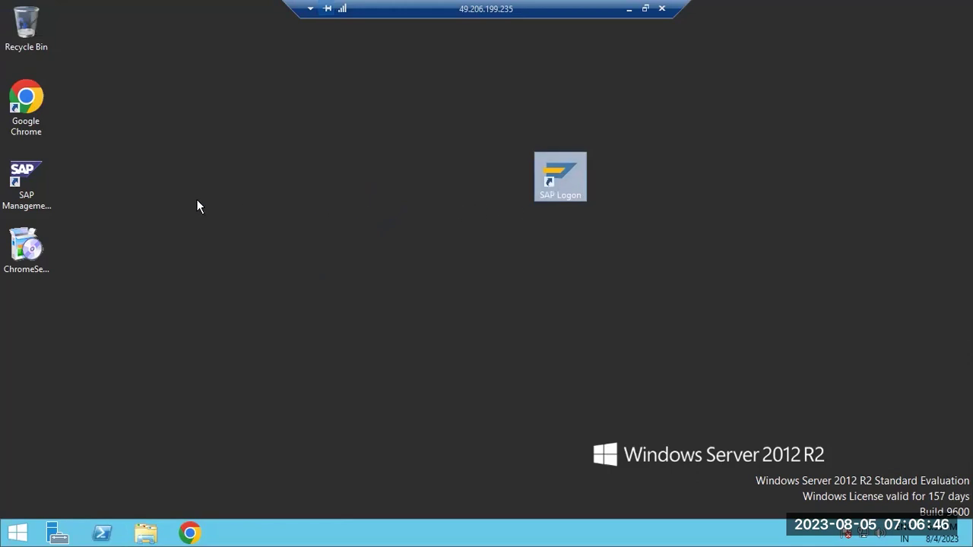
left_click_drag(28, 116, 453, 190)
Step: Return to the remote desktop from the Start screen and open File Explorer at This PC
left_click(15, 532)
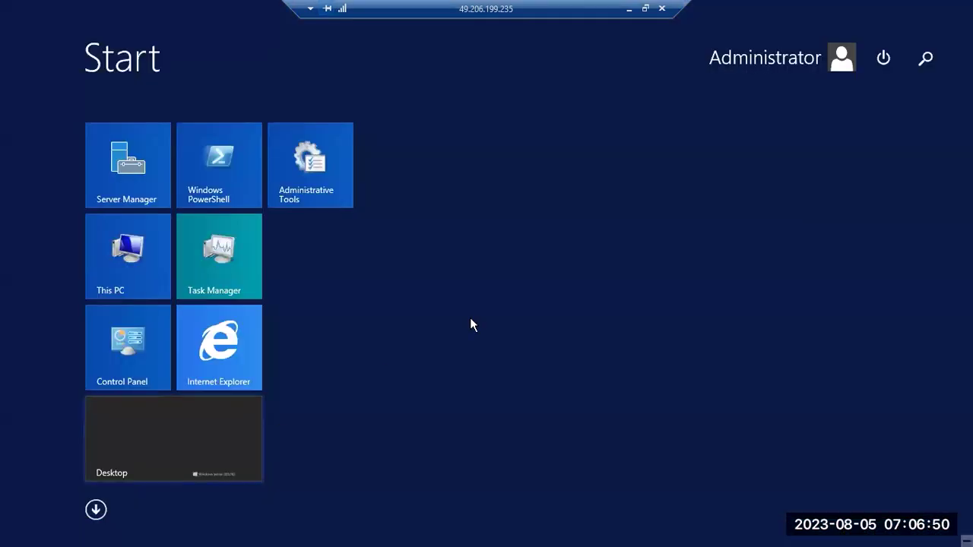
left_click(194, 454)
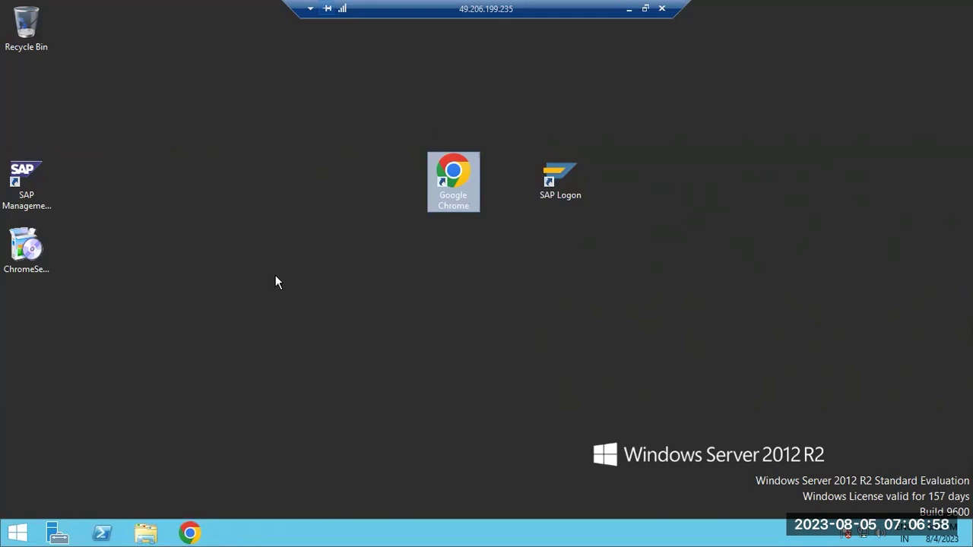
left_click(147, 532)
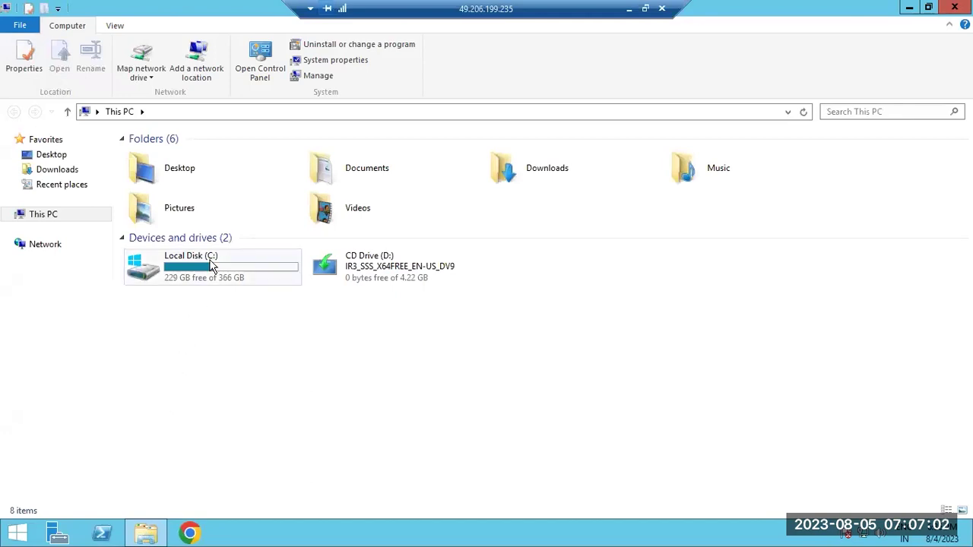
Step: Browse to C:\SAPSOFTWARES and look through its kernel and DB folders
double_click(211, 263)
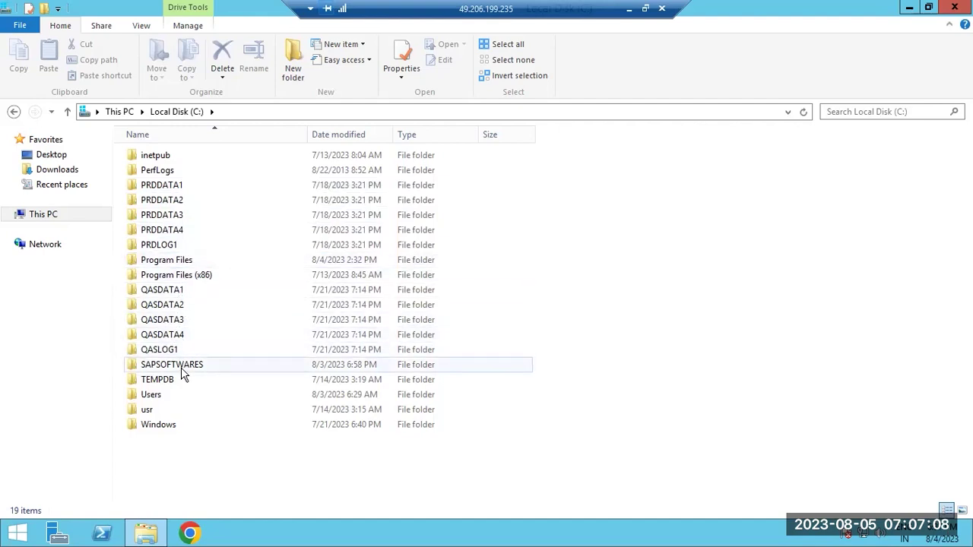
double_click(183, 370)
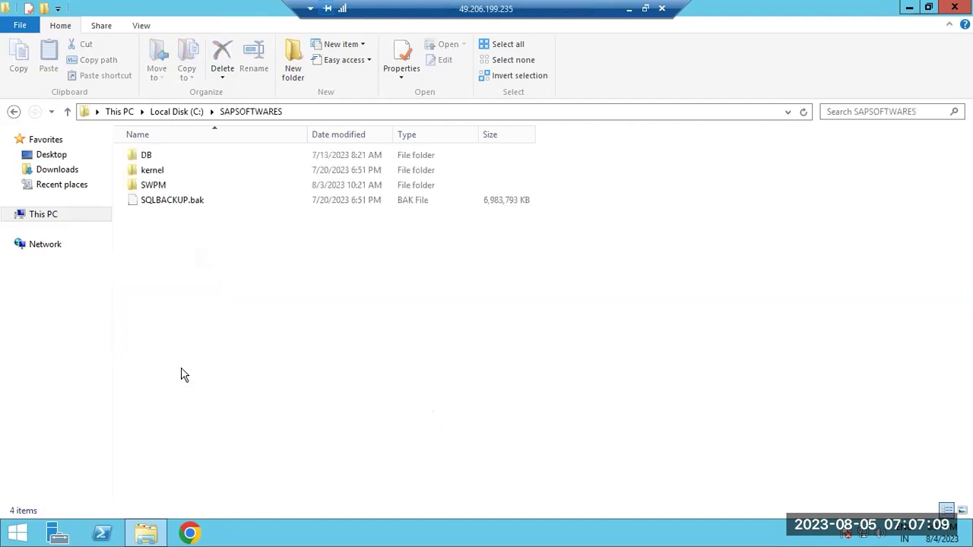
left_click(157, 187)
left_click(154, 171)
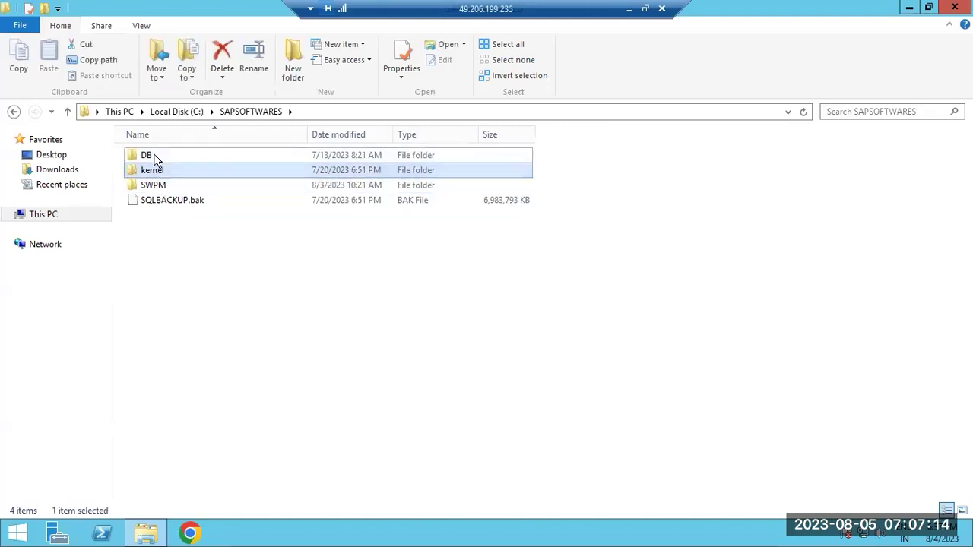
double_click(149, 155)
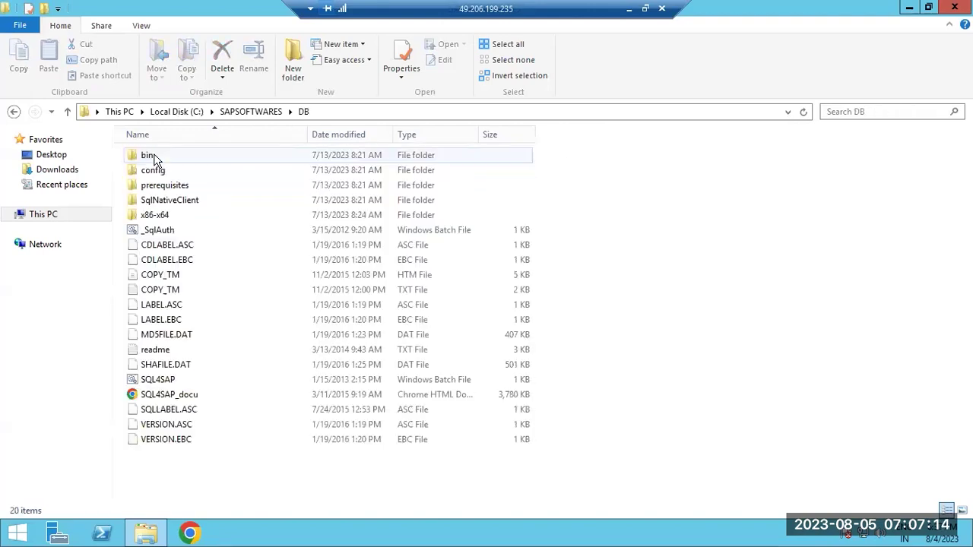
left_click(247, 112)
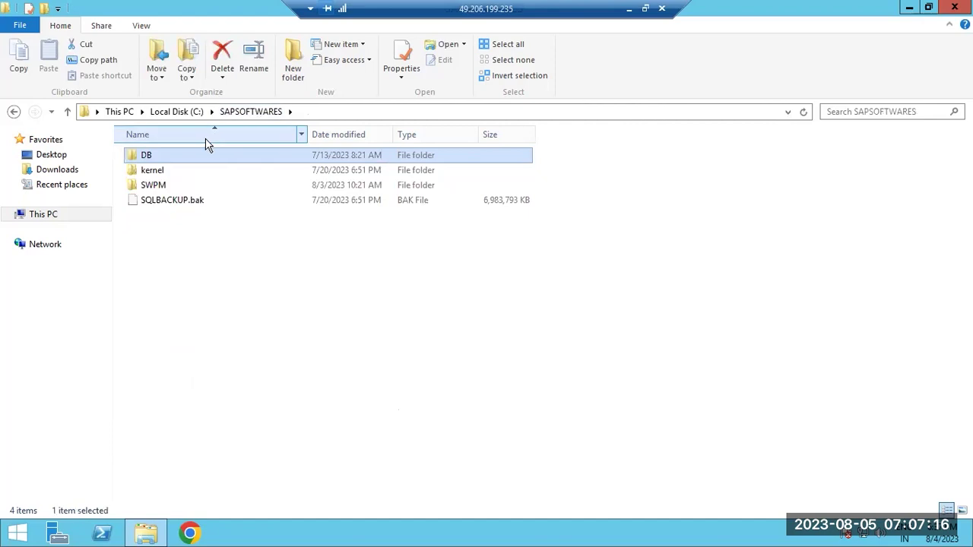
Step: Permanently delete SQLBACKUP.bak (6.66 GB), then reopen SAPSOFTWARES to confirm it is gone
left_click(152, 207)
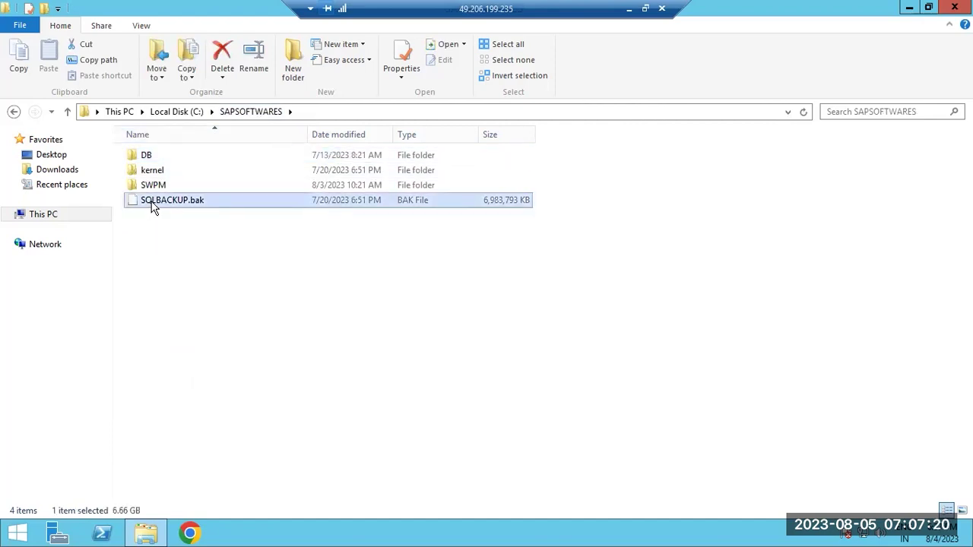
key("Delete")
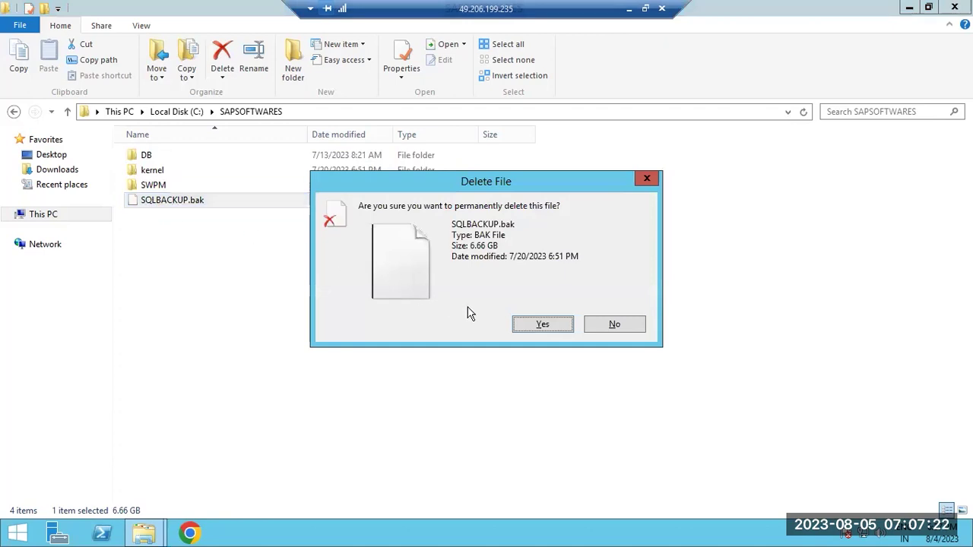
left_click(542, 325)
left_click(193, 114)
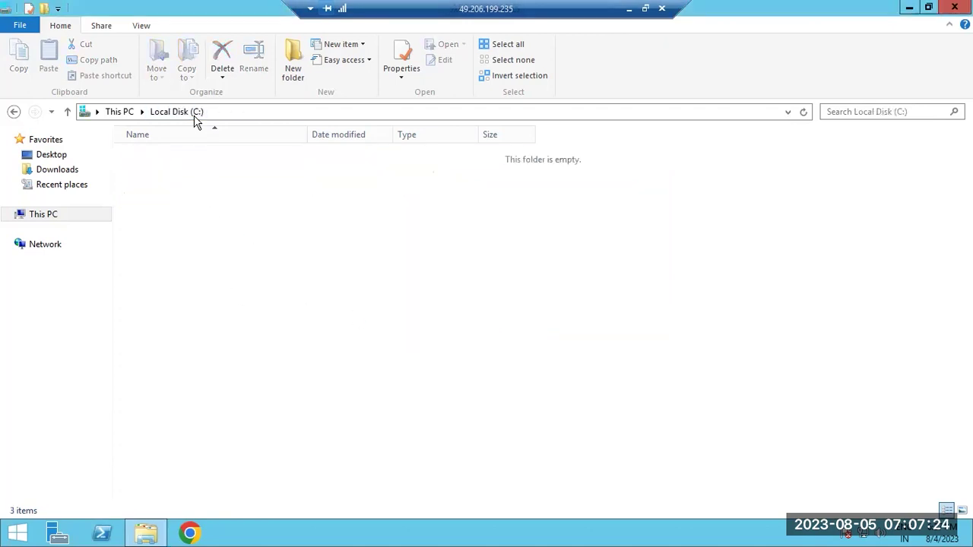
double_click(160, 366)
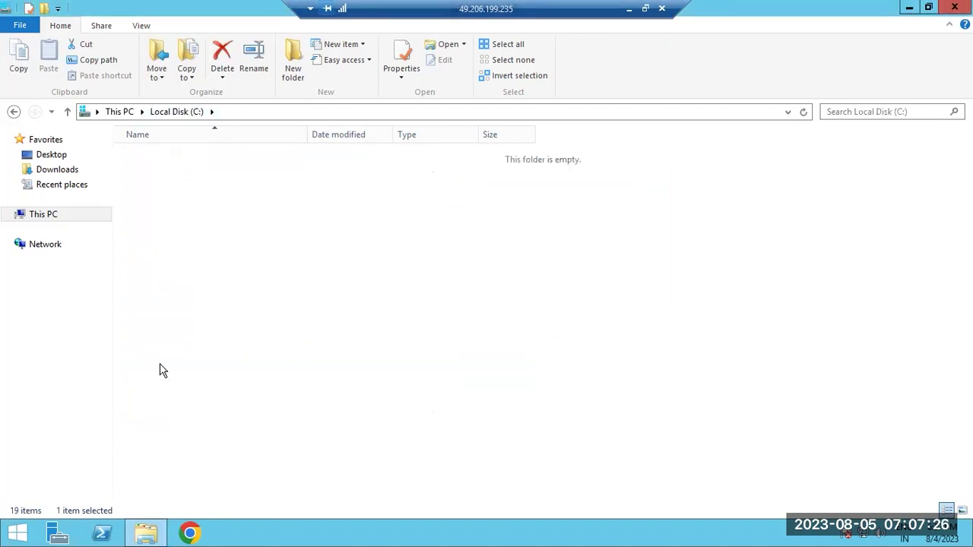
Step: Recheck SAPSOFTWARES from the root of C: and close the File Explorer window
left_click(183, 114)
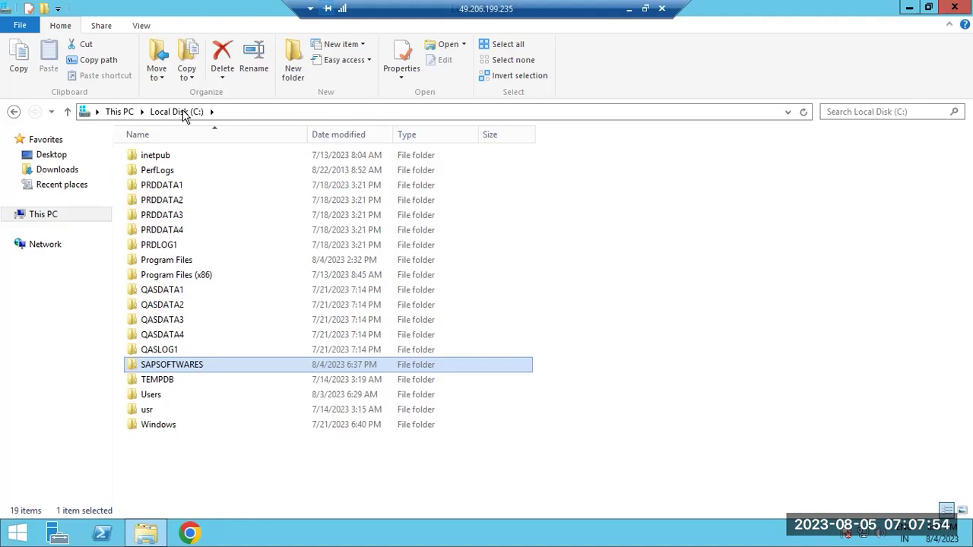
double_click(168, 365)
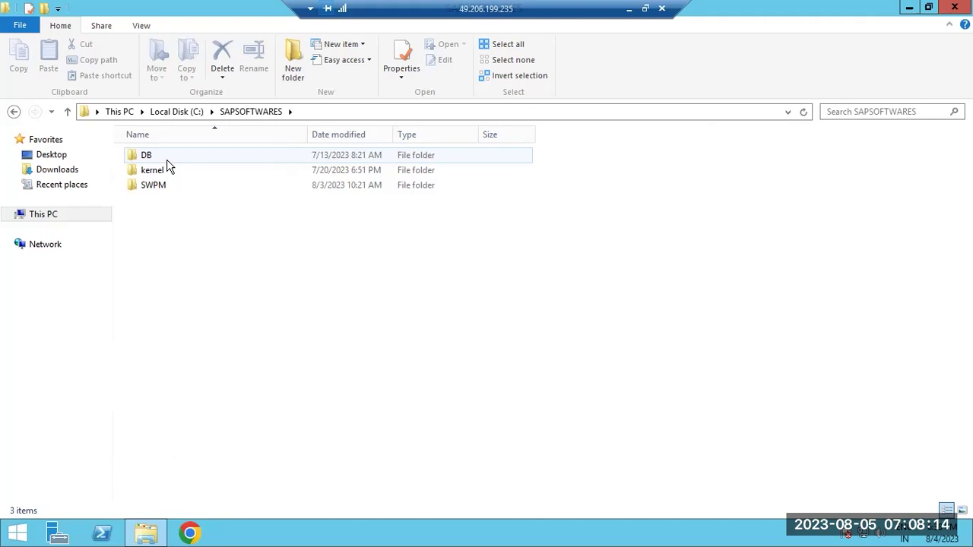
left_click(953, 9)
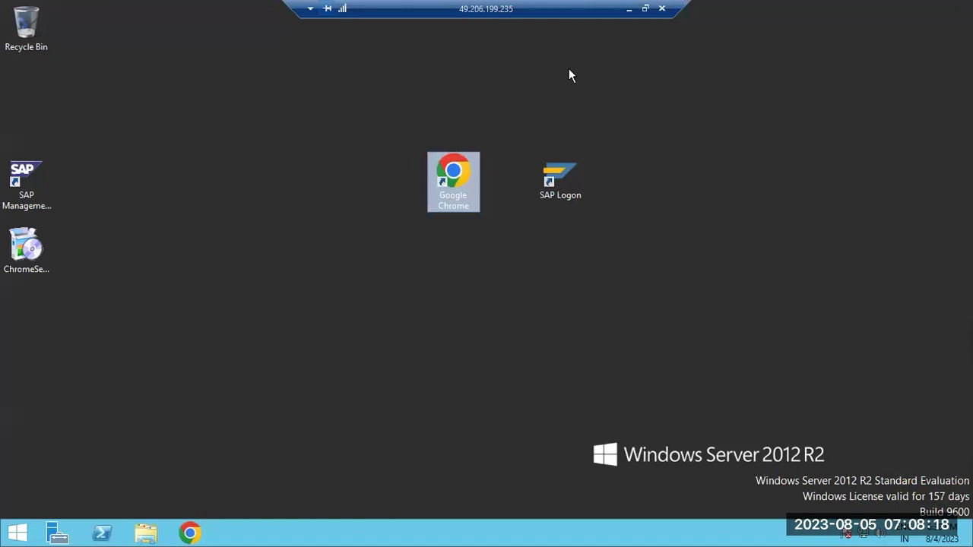
Step: Disconnect the remote session and add a 'USER id and password' line under the Server IP line in Paint
left_click(662, 8)
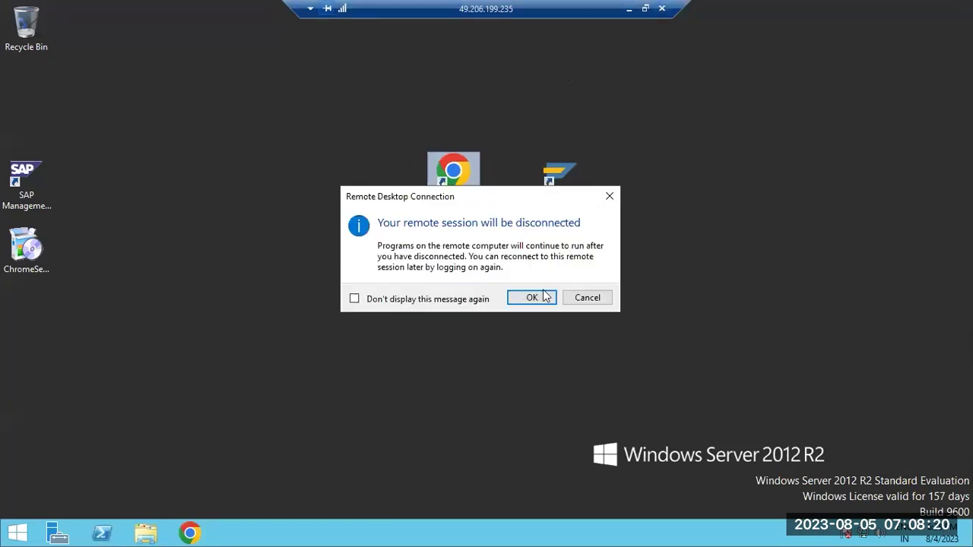
left_click(532, 298)
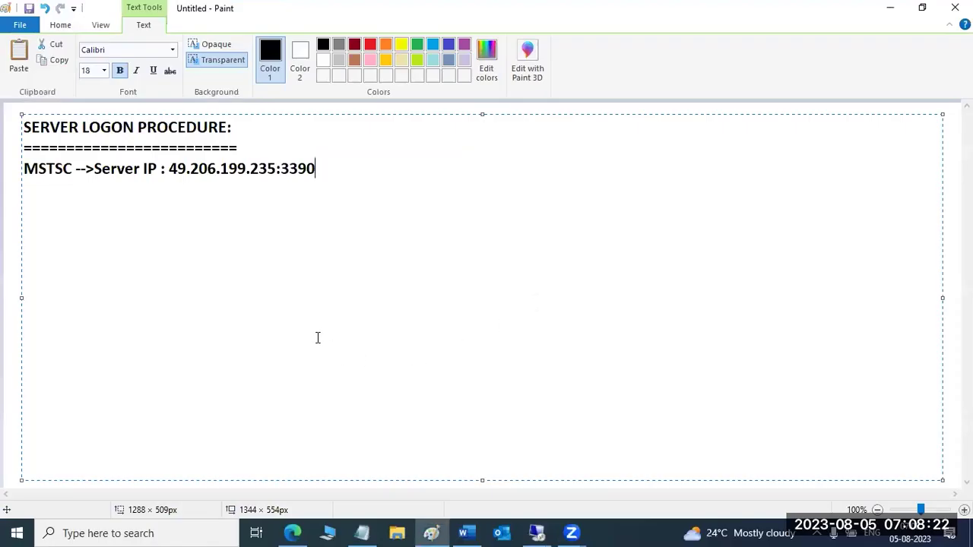
key("Return")
type("USER id and pa")
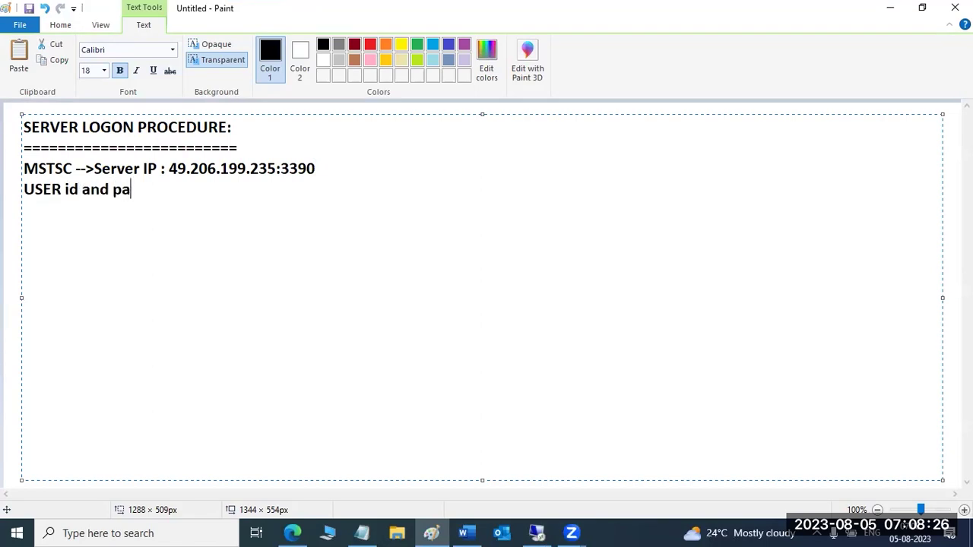
type("ssword")
key("Return")
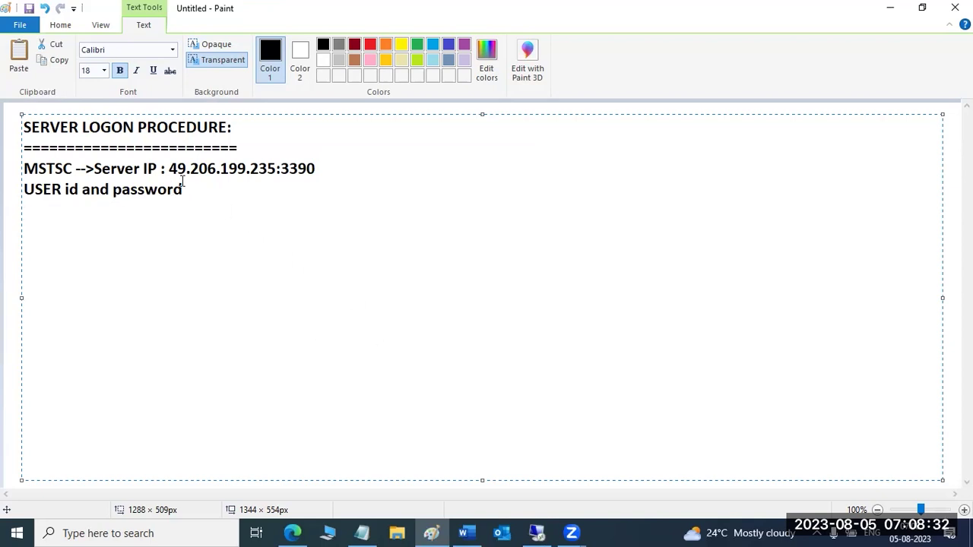
left_click_drag(169, 169, 312, 170)
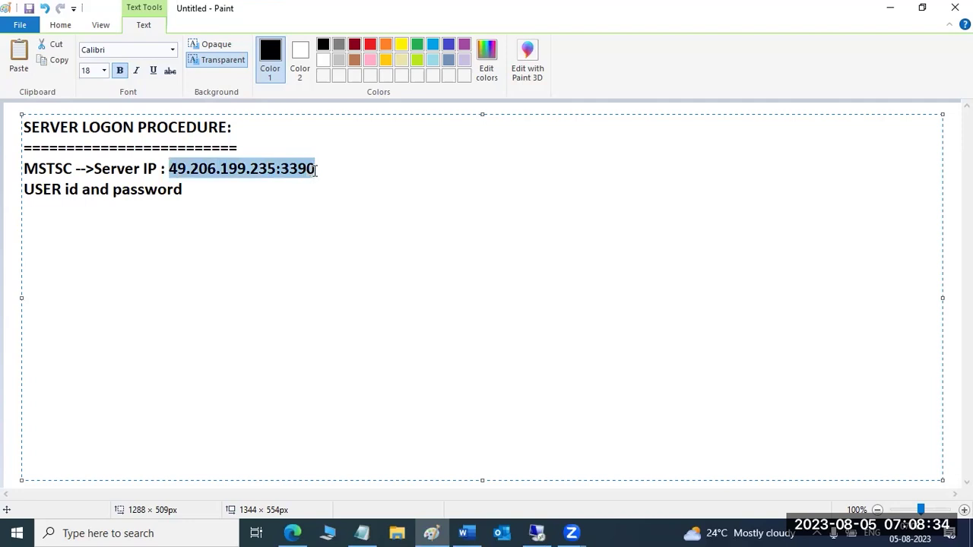
left_click(289, 193)
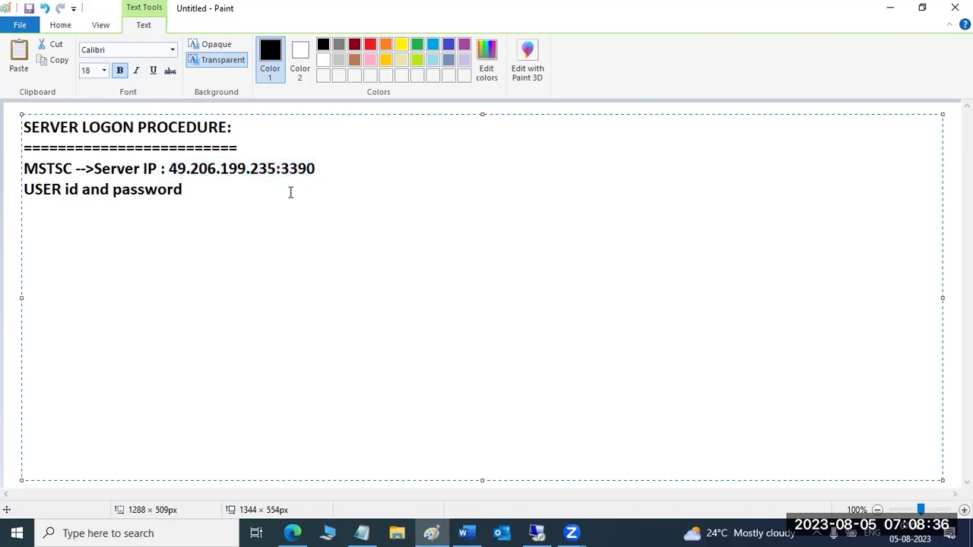